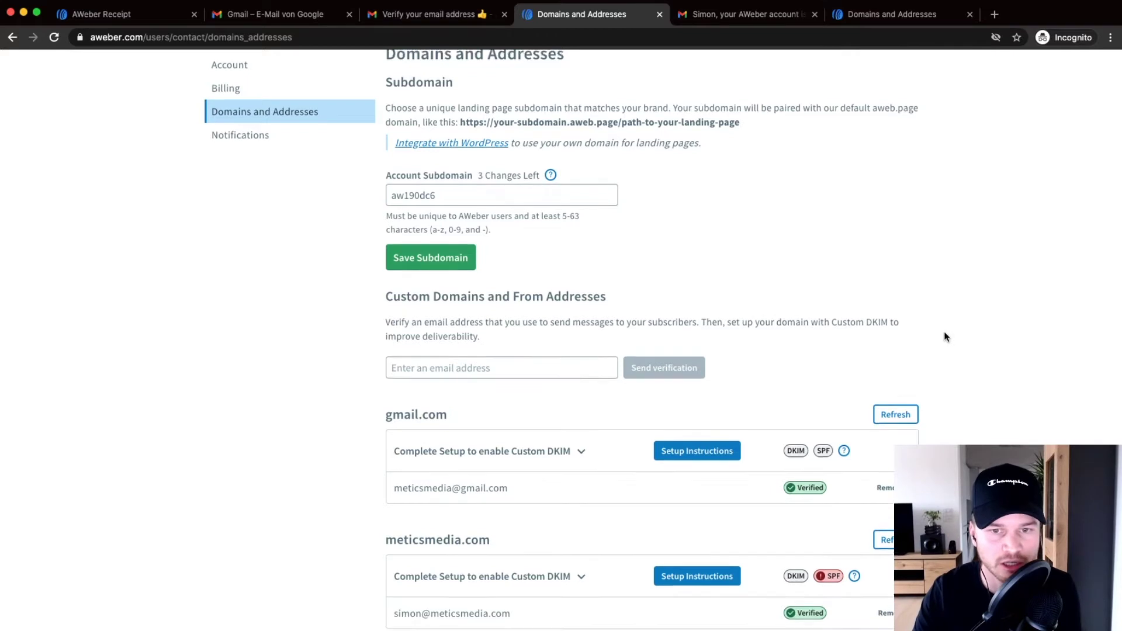
Go to the Metics Media Newsletter subscribers page and start adding new subscribers.
{"action": "scroll", "coordinate": [944, 332], "scroll_direction": "up", "scroll_amount": 3}
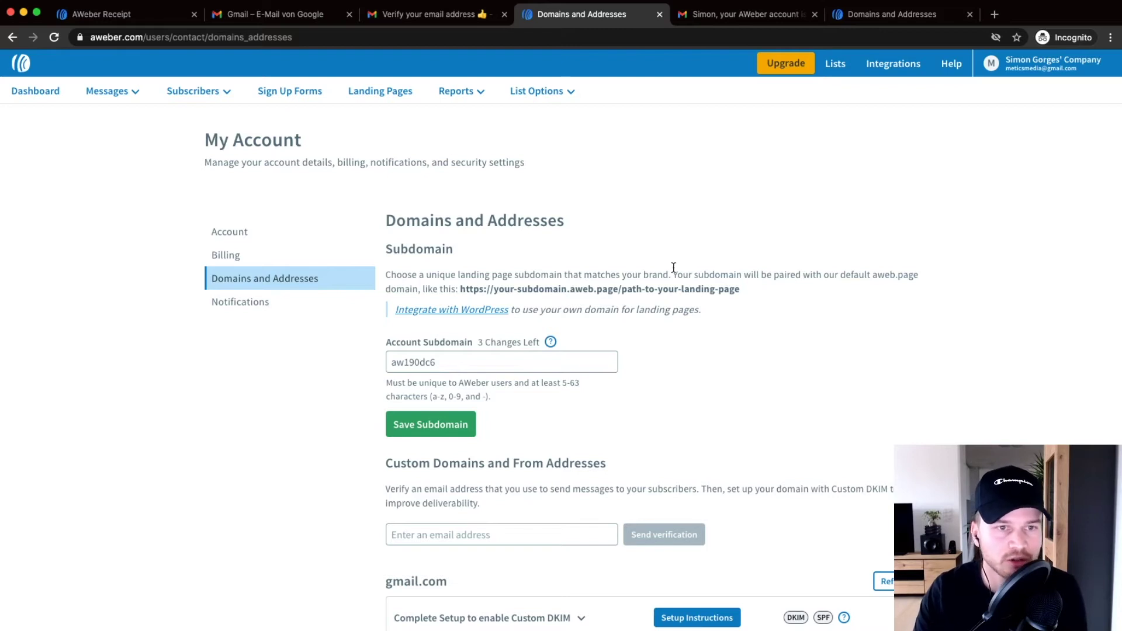
{"action": "mouse_move", "coordinate": [201, 92]}
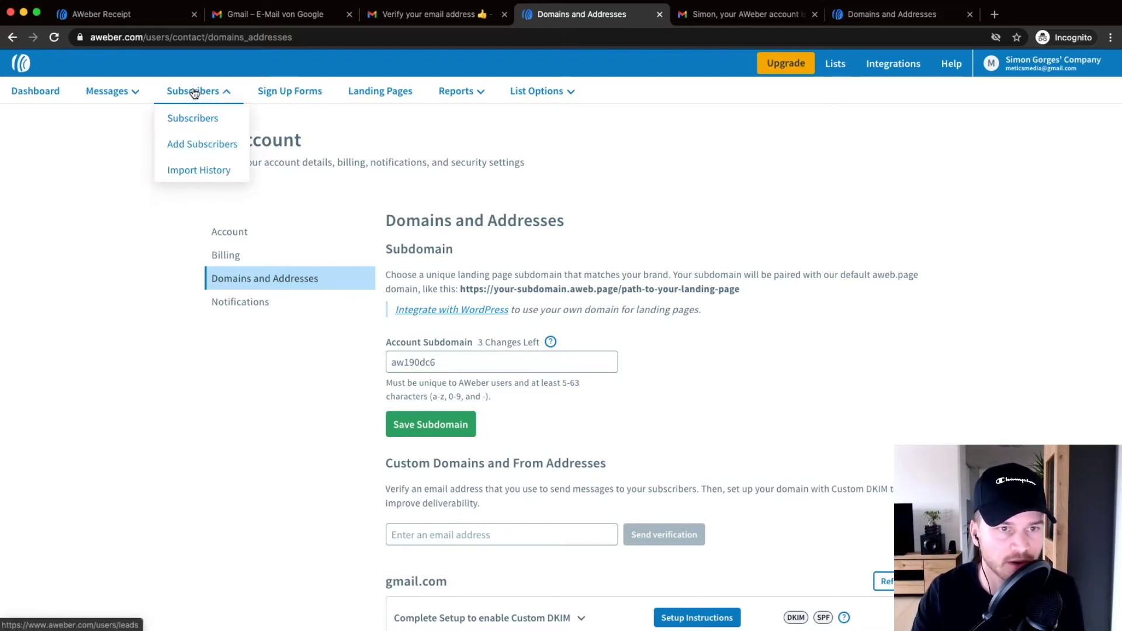
{"action": "left_click", "coordinate": [192, 92]}
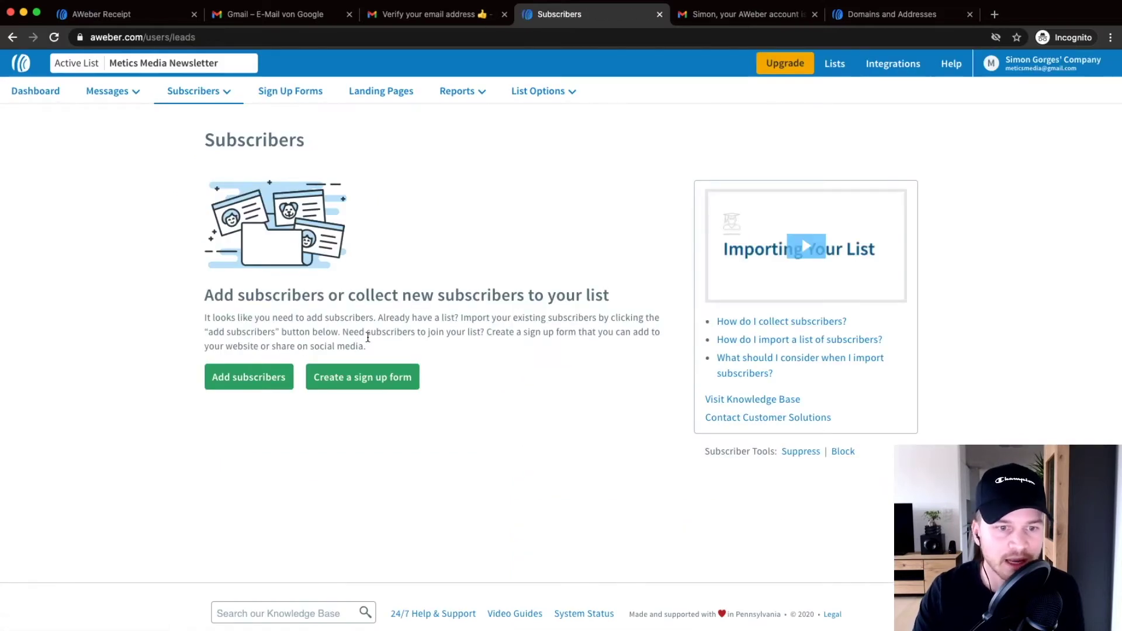
{"action": "left_click", "coordinate": [214, 386]}
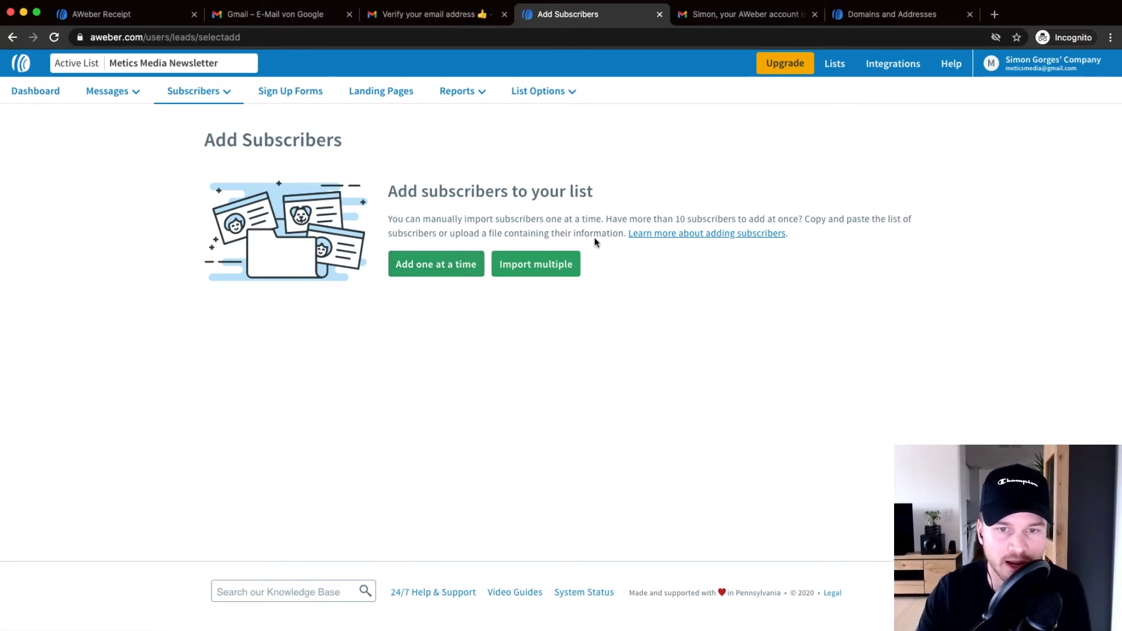
Choose the multiple-subscriber import and upload Example_Email_List.csv.
{"action": "left_click", "coordinate": [539, 266]}
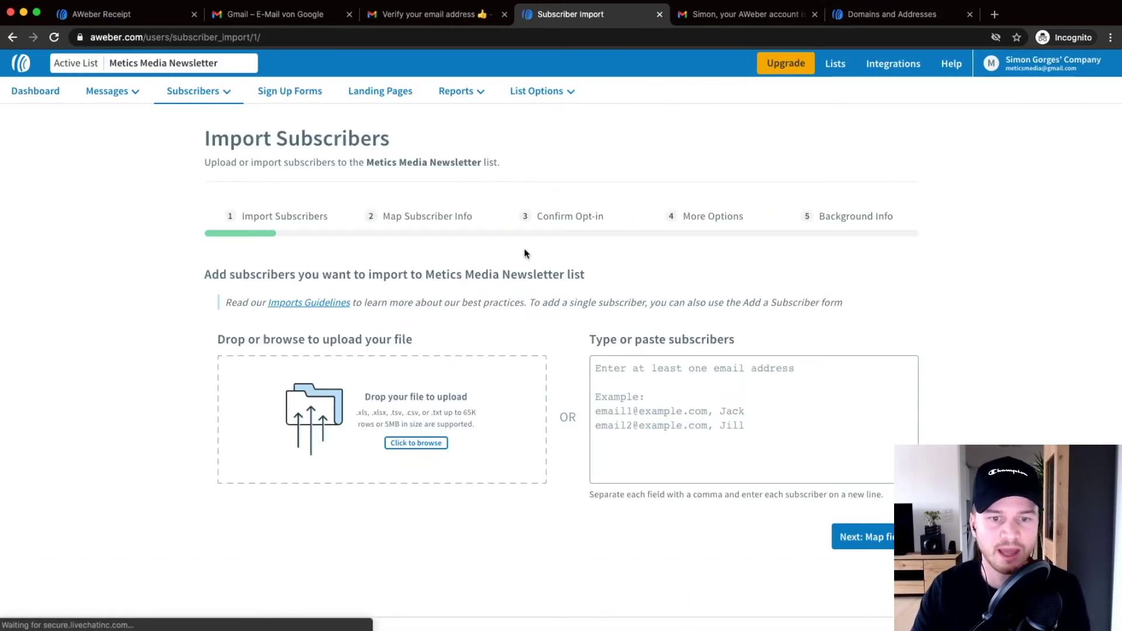
{"action": "scroll", "coordinate": [469, 328], "scroll_direction": "down", "scroll_amount": 1}
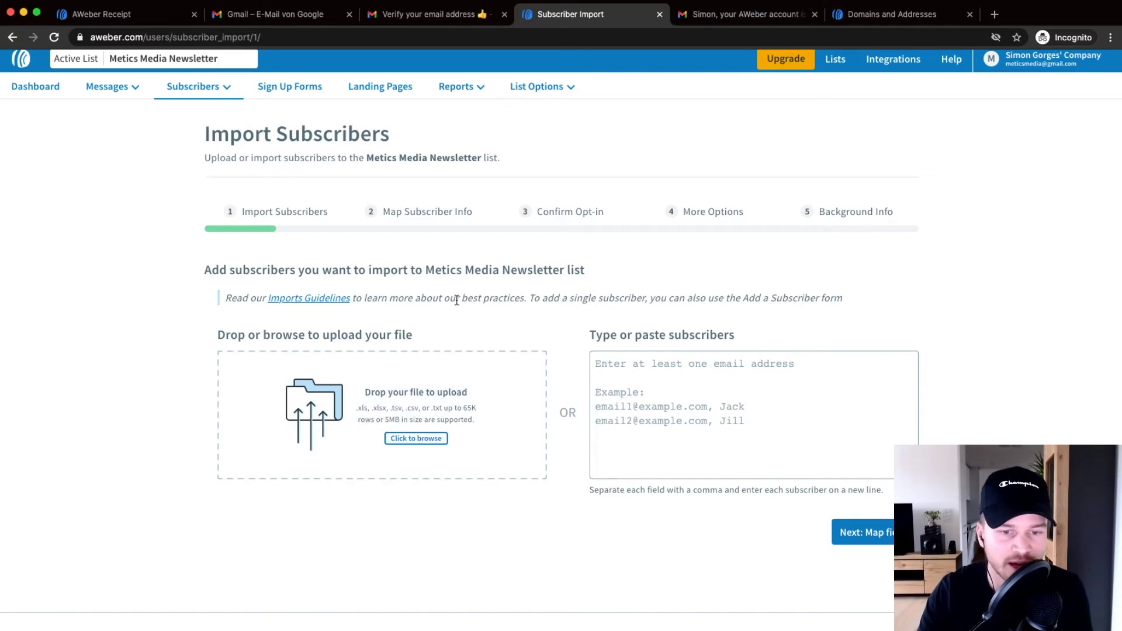
{"action": "left_click", "coordinate": [412, 442]}
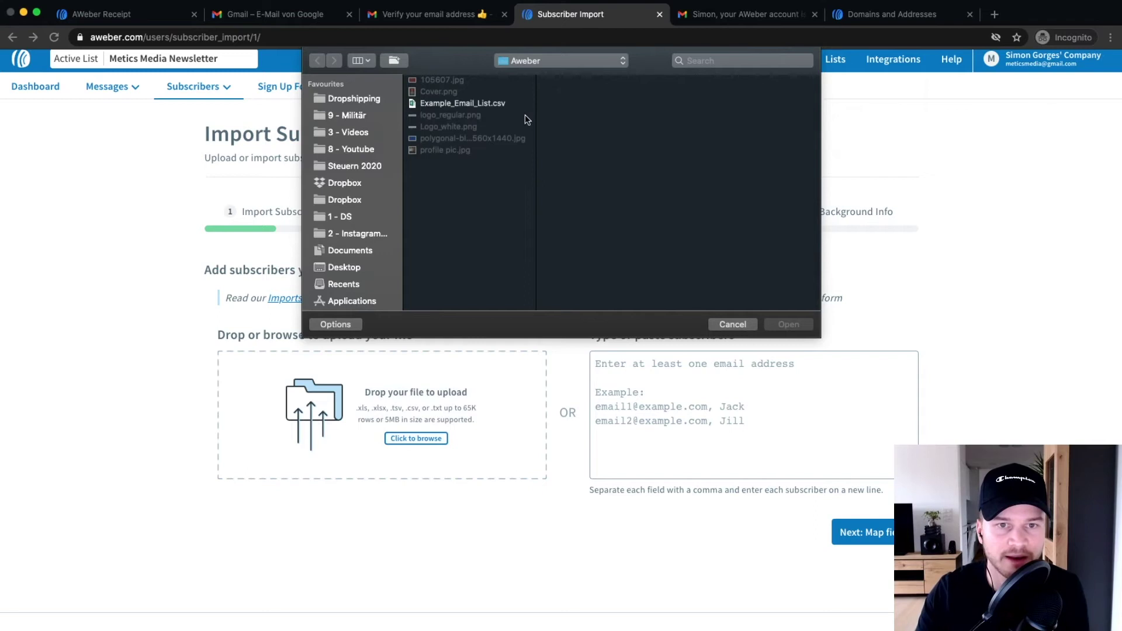
{"action": "left_click", "coordinate": [472, 103]}
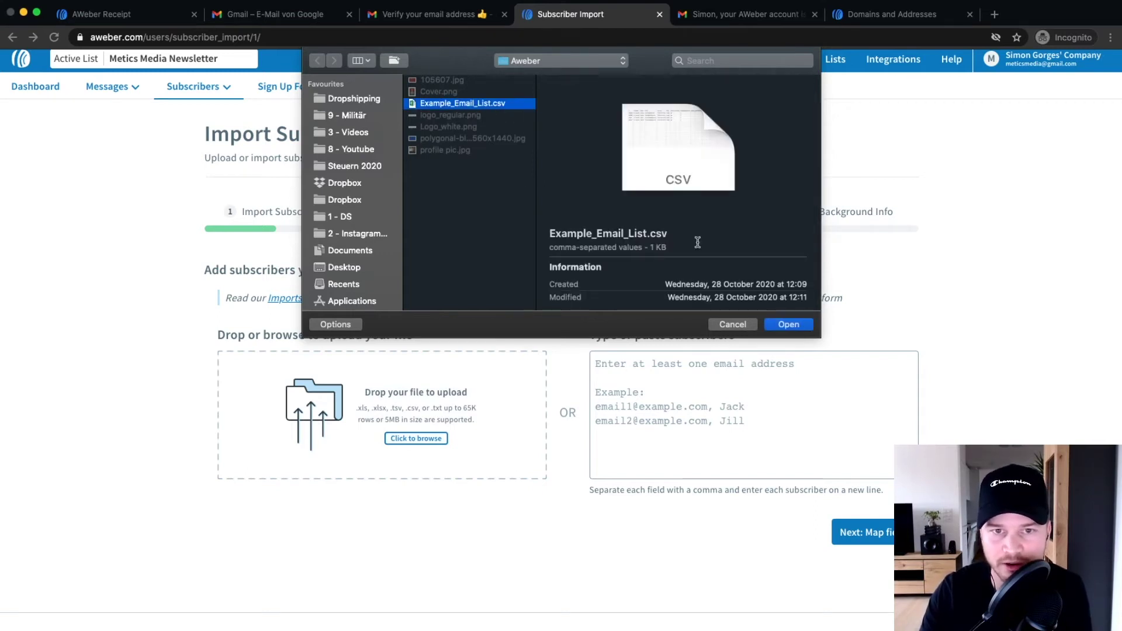
{"action": "left_click", "coordinate": [769, 325]}
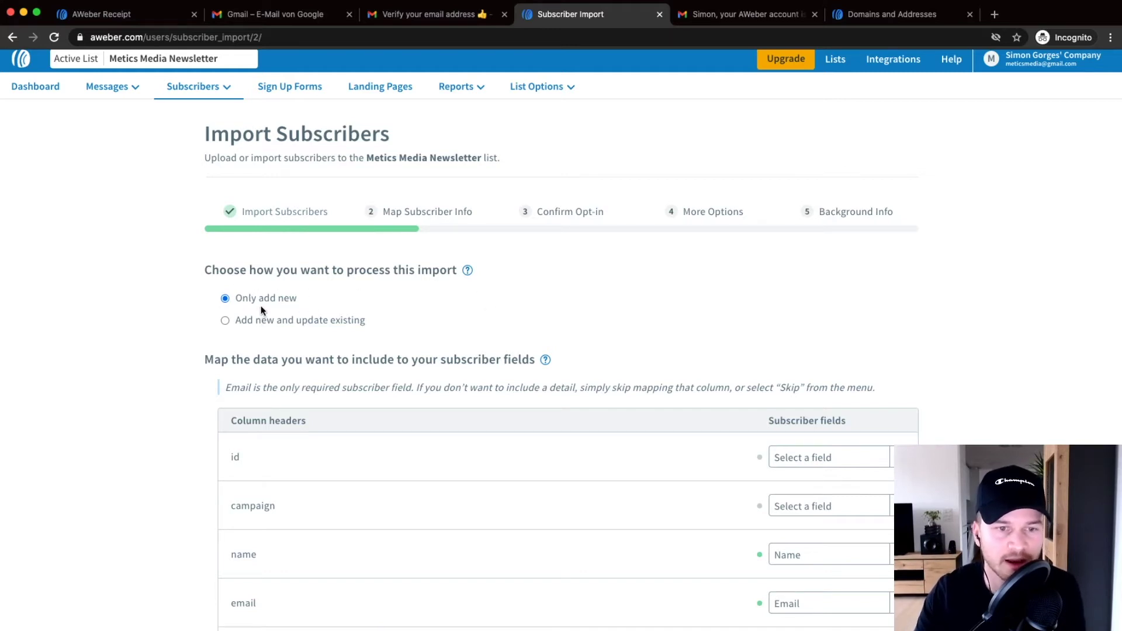
Review the column mapping with name→Name and email→Email, leaving geo:ip and other columns unmapped.
{"action": "scroll", "coordinate": [261, 309], "scroll_direction": "up", "scroll_amount": 5}
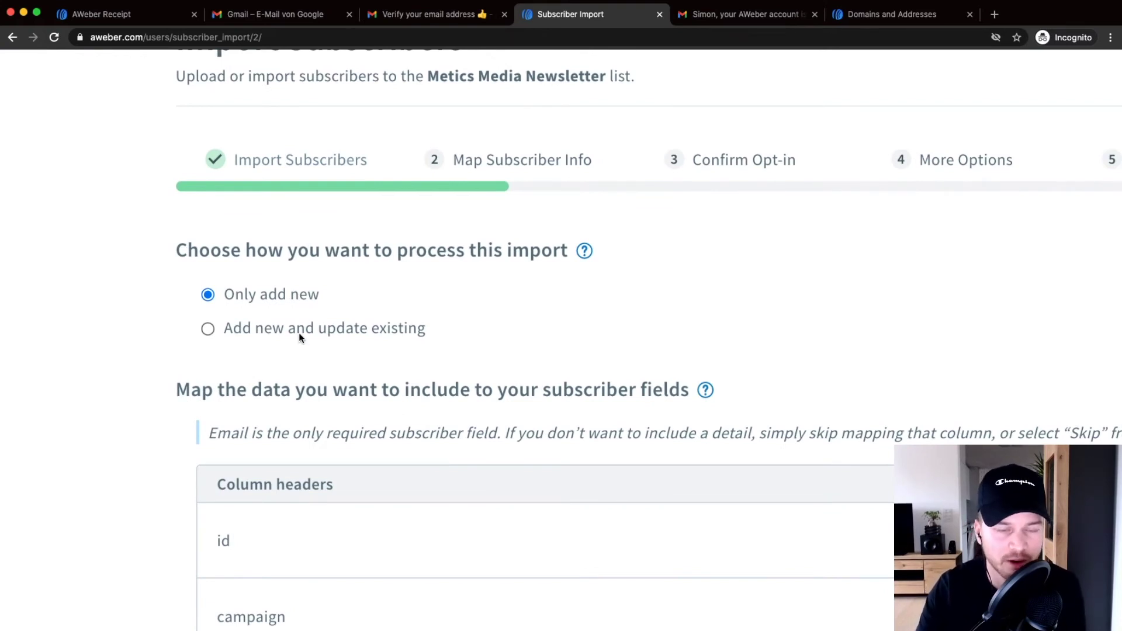
{"action": "scroll", "coordinate": [299, 332], "scroll_direction": "down", "scroll_amount": 5}
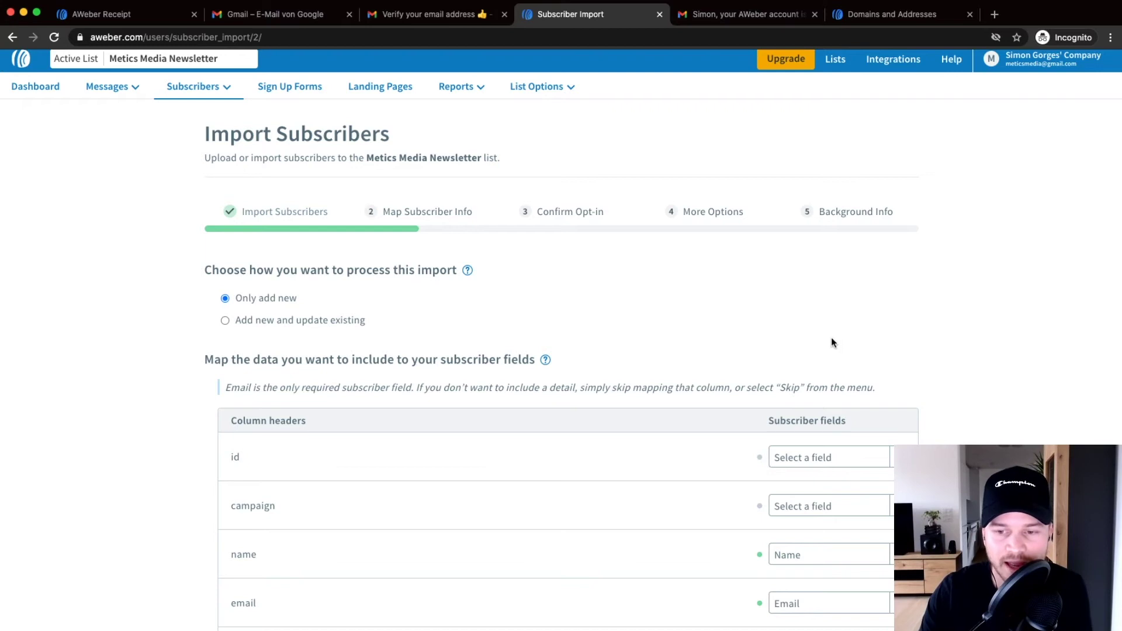
{"action": "scroll", "coordinate": [832, 338], "scroll_direction": "down", "scroll_amount": 4}
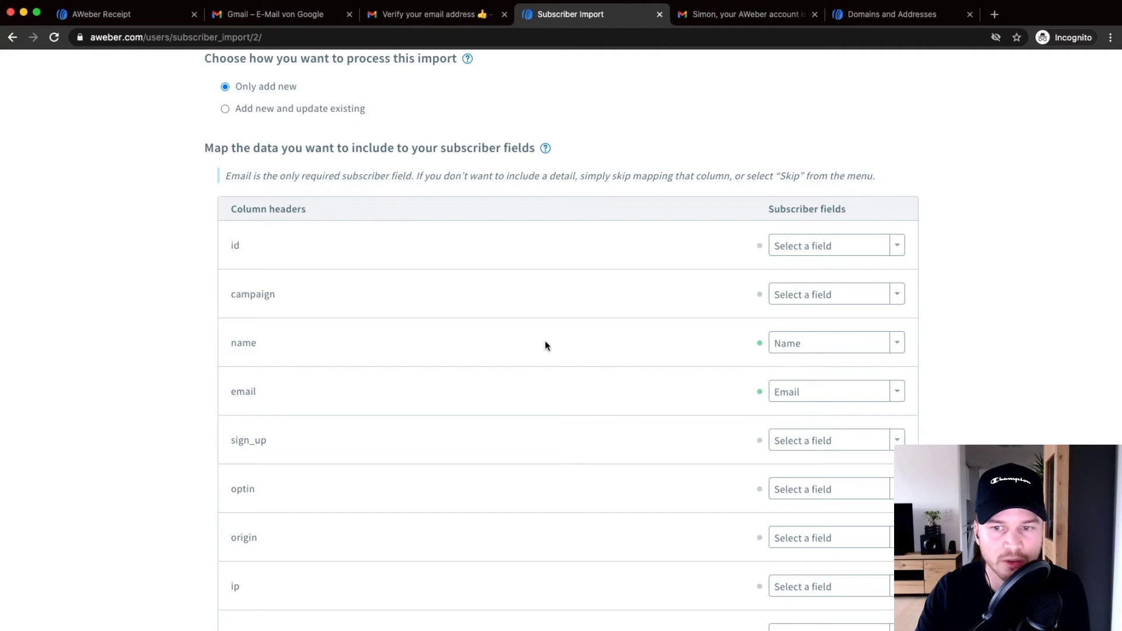
{"action": "scroll", "coordinate": [479, 358], "scroll_direction": "down", "scroll_amount": 2}
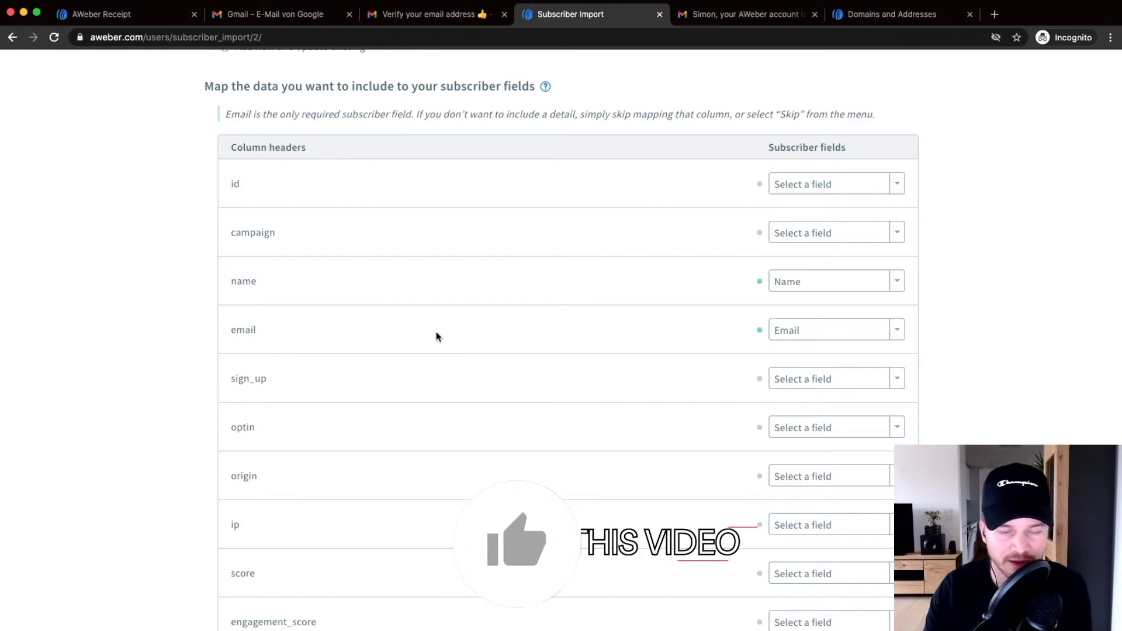
{"action": "scroll", "coordinate": [474, 393], "scroll_direction": "down", "scroll_amount": 5}
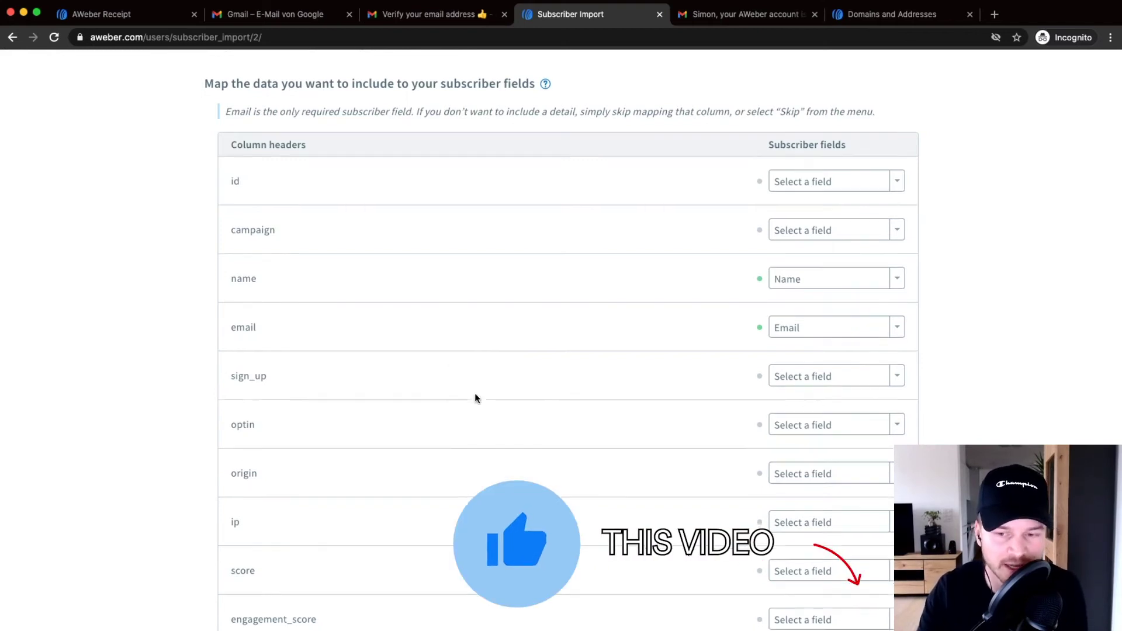
{"action": "scroll", "coordinate": [461, 409], "scroll_direction": "up", "scroll_amount": 4}
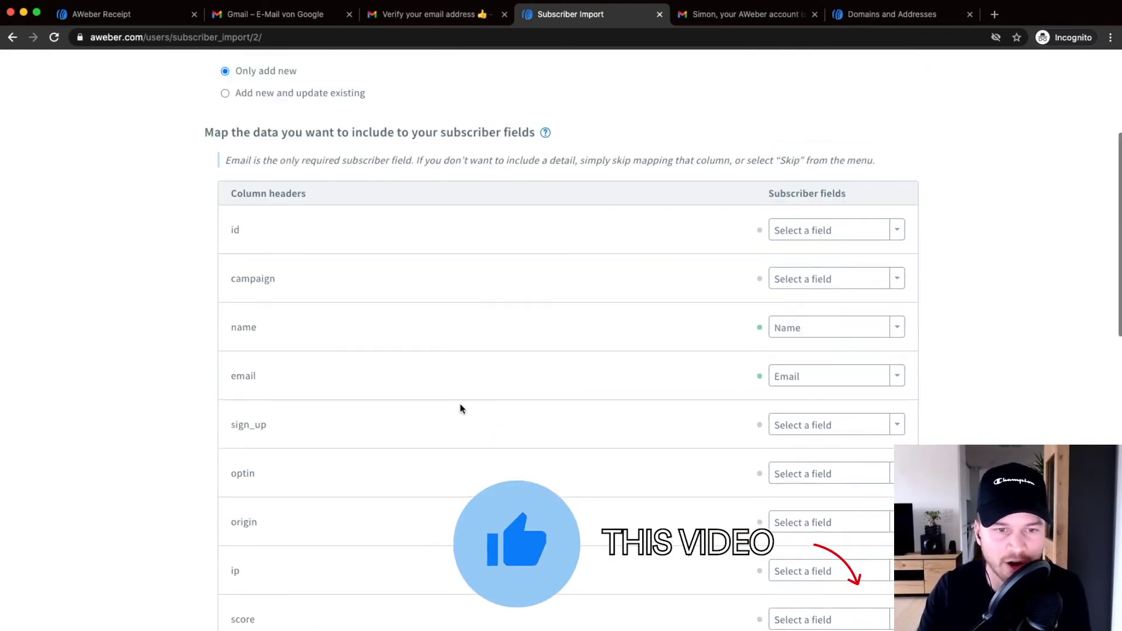
{"action": "scroll", "coordinate": [397, 316], "scroll_direction": "down", "scroll_amount": 4}
{"action": "scroll", "coordinate": [403, 420], "scroll_direction": "down", "scroll_amount": 2}
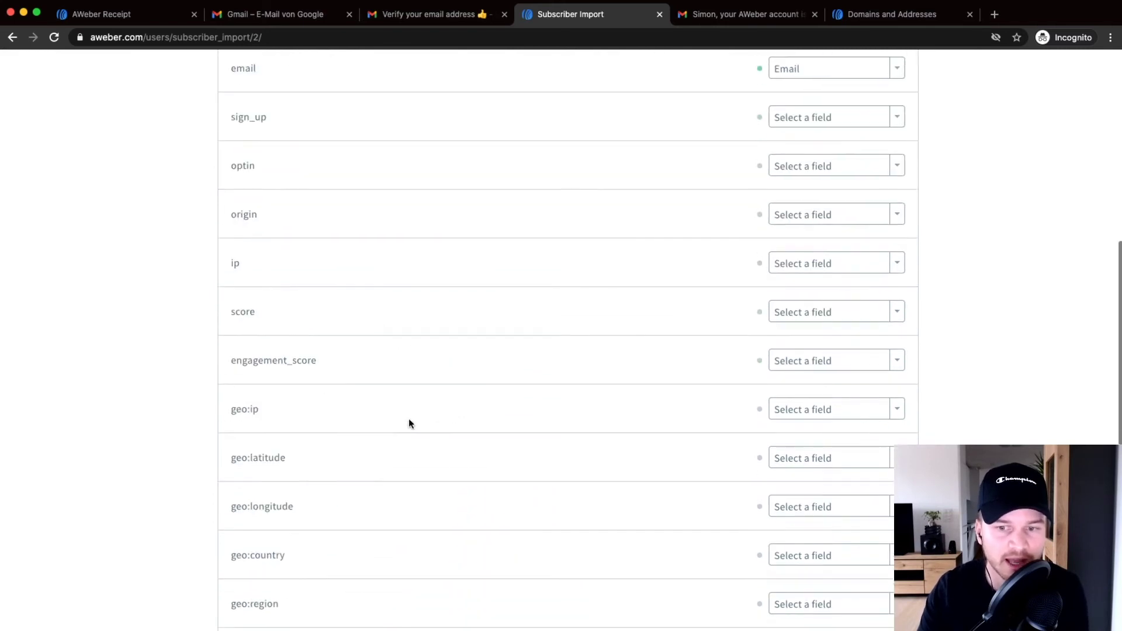
{"action": "left_click", "coordinate": [830, 412]}
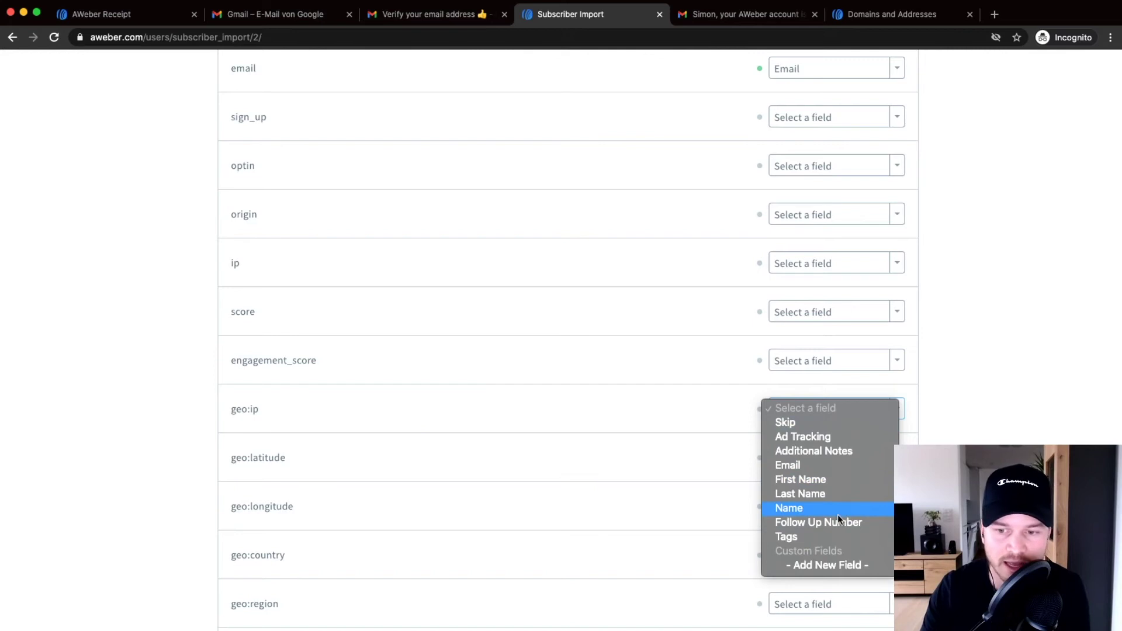
{"action": "left_click", "coordinate": [957, 402]}
{"action": "scroll", "coordinate": [567, 426], "scroll_direction": "up", "scroll_amount": 10}
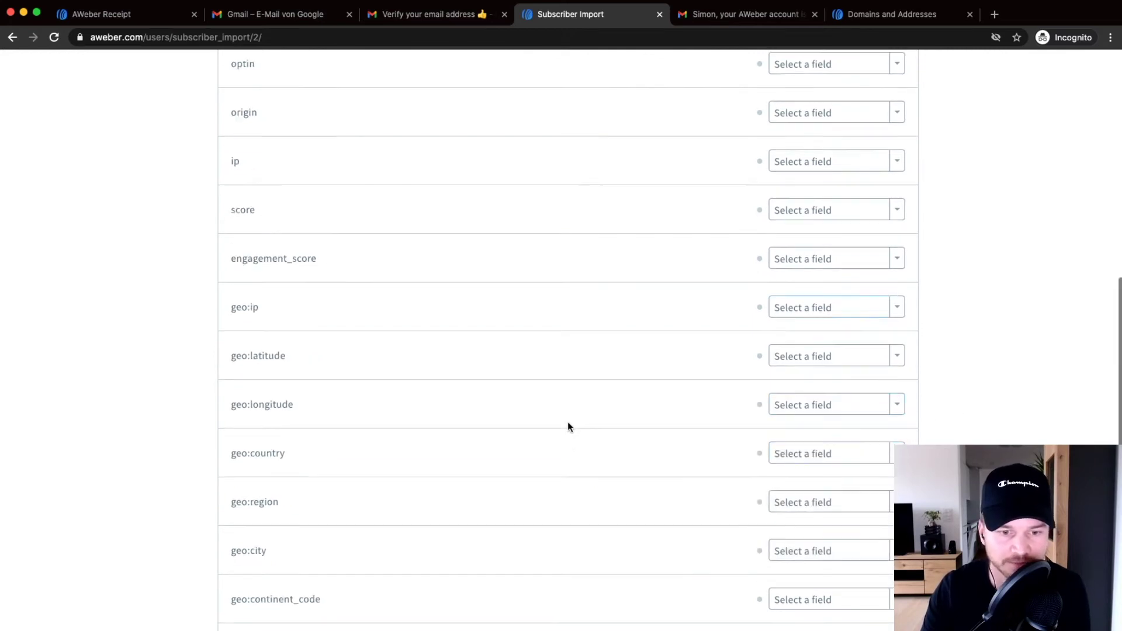
{"action": "scroll", "coordinate": [522, 470], "scroll_direction": "down", "scroll_amount": 4}
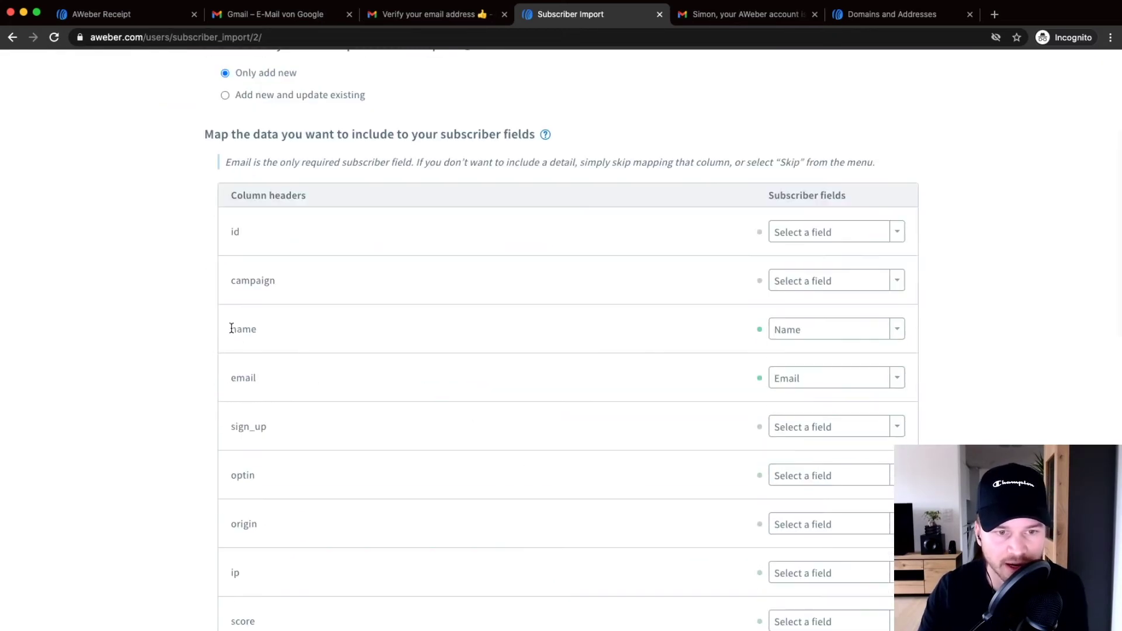
{"action": "scroll", "coordinate": [672, 339], "scroll_direction": "up", "scroll_amount": 3}
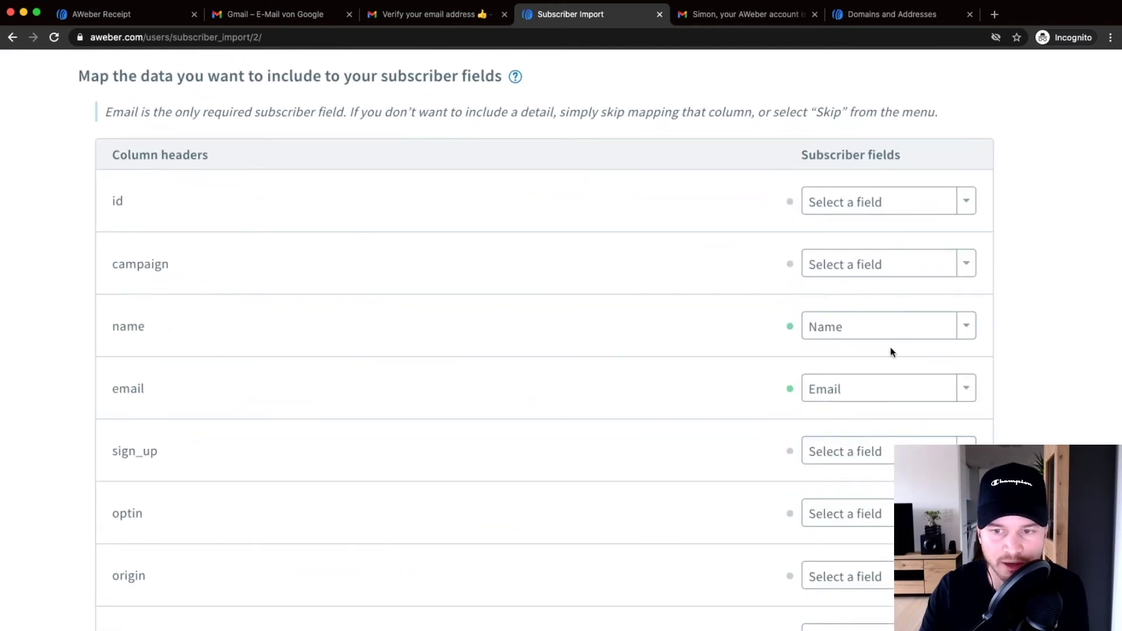
{"action": "scroll", "coordinate": [889, 351], "scroll_direction": "down", "scroll_amount": 1}
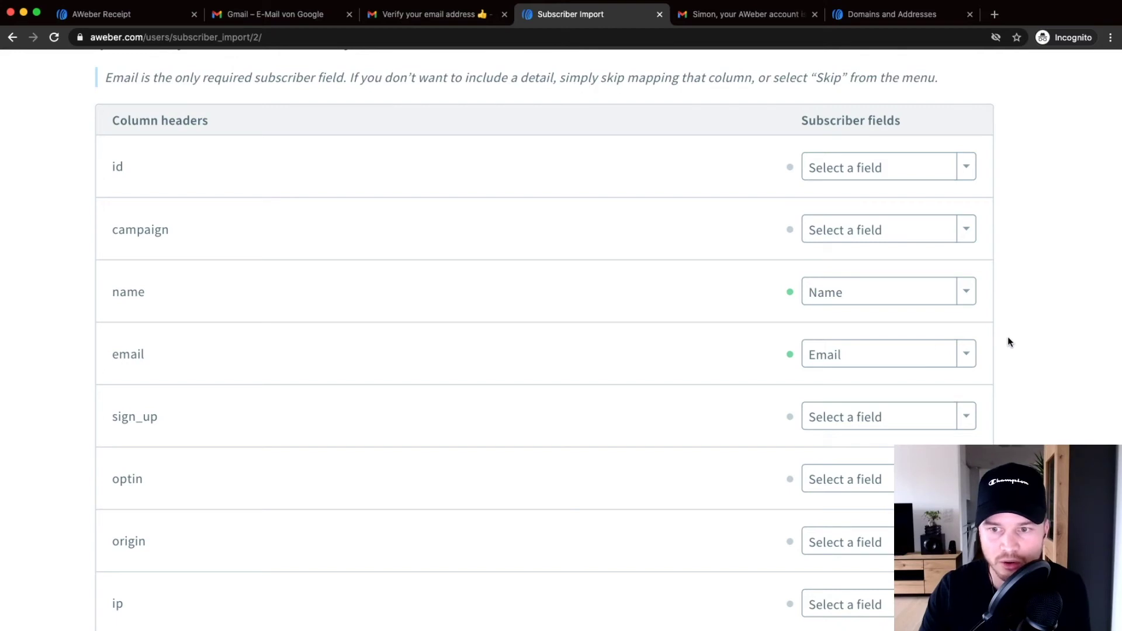
{"action": "scroll", "coordinate": [1008, 337], "scroll_direction": "down", "scroll_amount": 3}
{"action": "scroll", "coordinate": [513, 343], "scroll_direction": "down", "scroll_amount": 5}
{"action": "scroll", "coordinate": [514, 343], "scroll_direction": "down", "scroll_amount": 10}
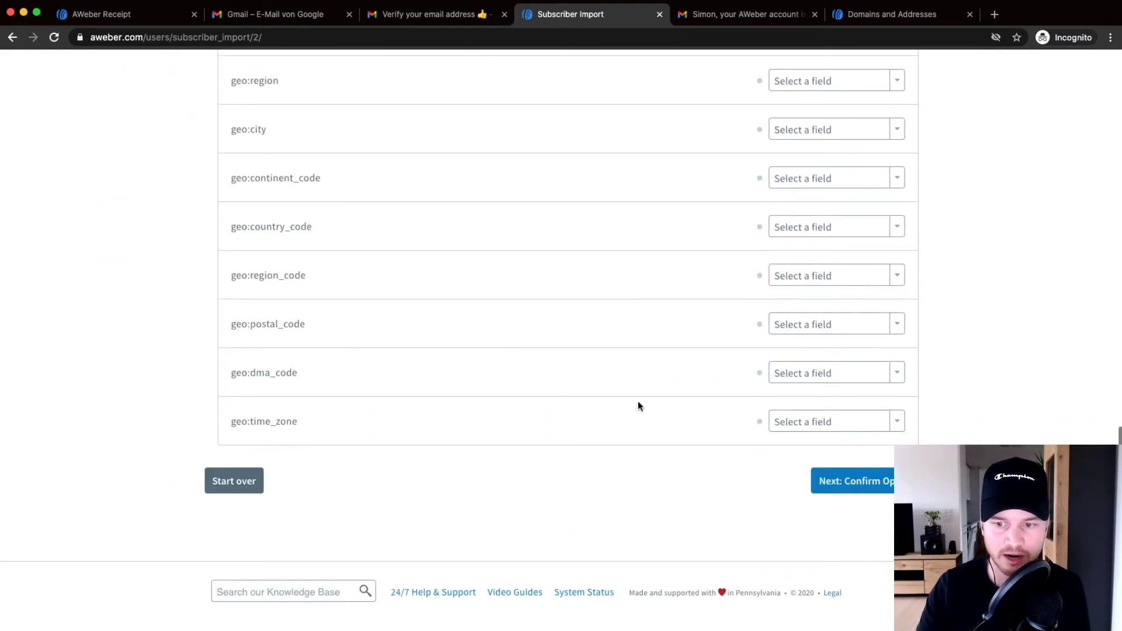
Advance to Confirm Opt-in, keeping 'No, they do not need to confirm to join my list'.
{"action": "left_click", "coordinate": [870, 483]}
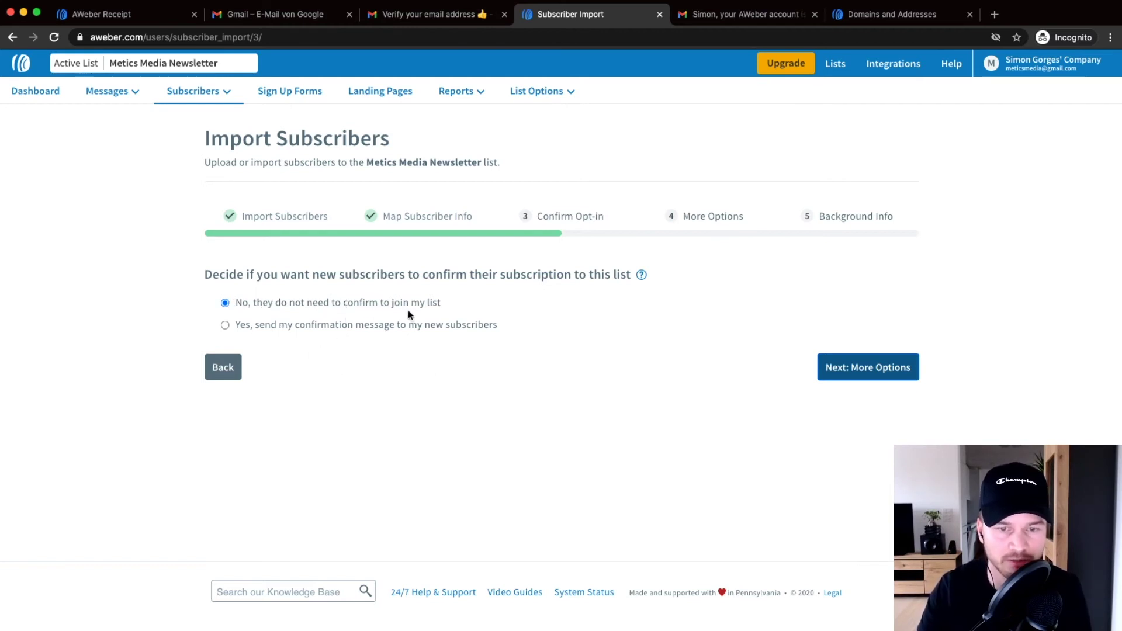
On More Options, enable tagging and add the tag 'imported from mailchimp'.
{"action": "left_click", "coordinate": [876, 368]}
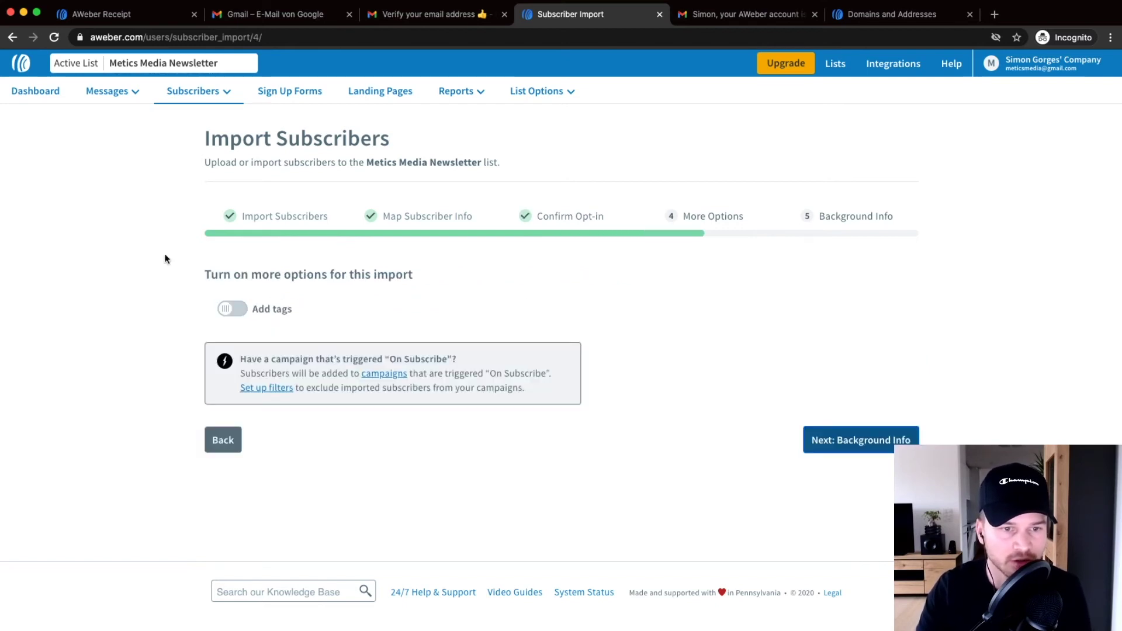
{"action": "left_click", "coordinate": [239, 315]}
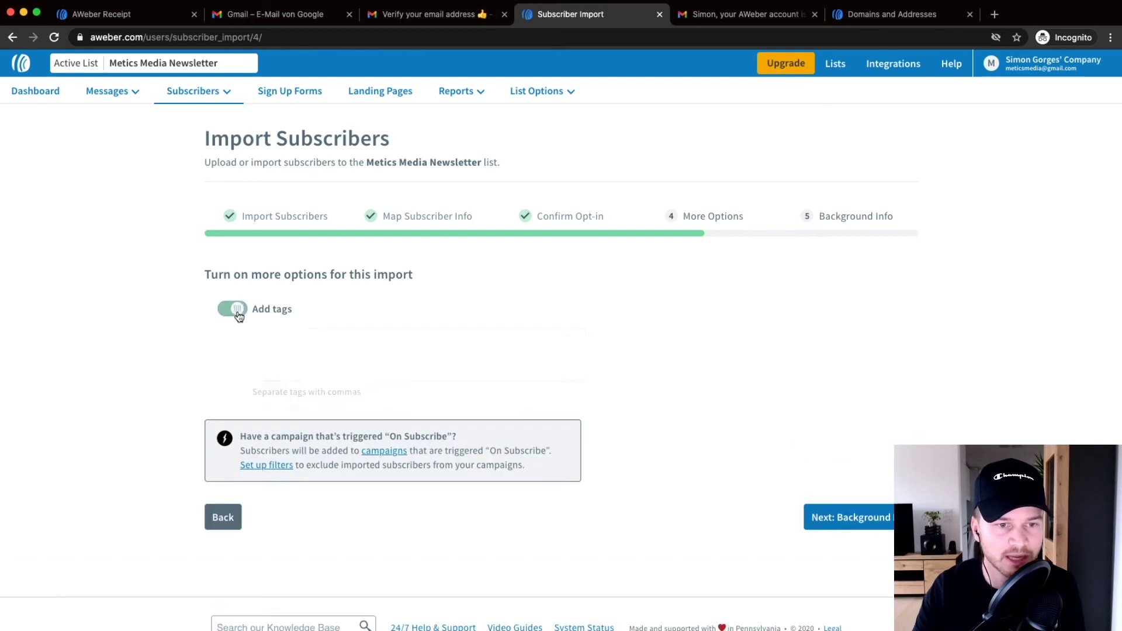
{"action": "left_click", "coordinate": [298, 364]}
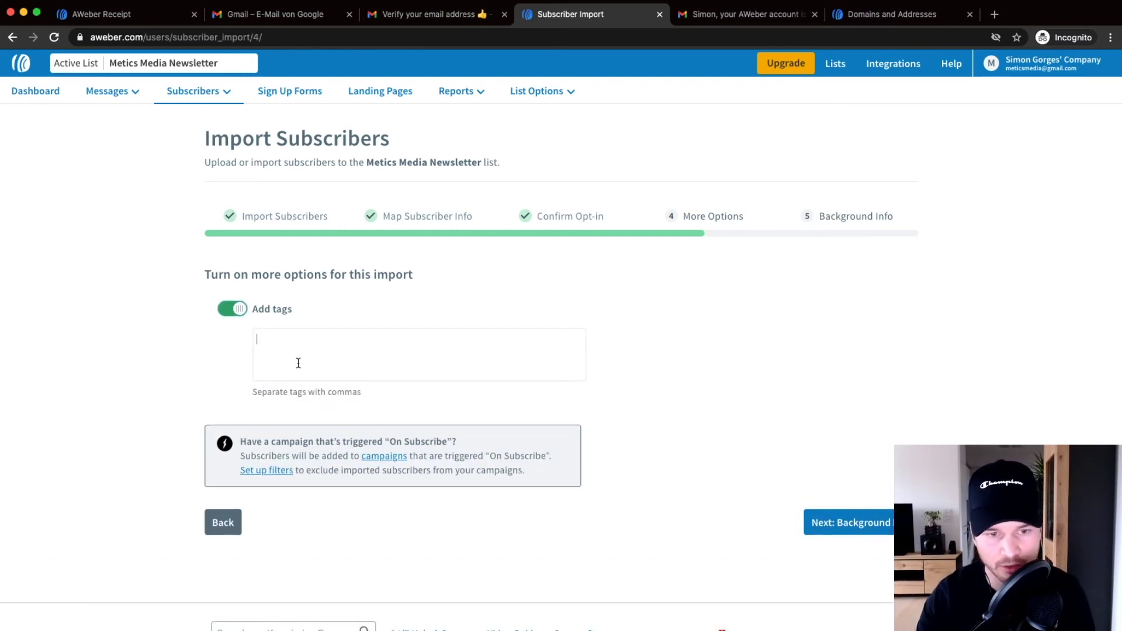
{"action": "type", "text": "po"}
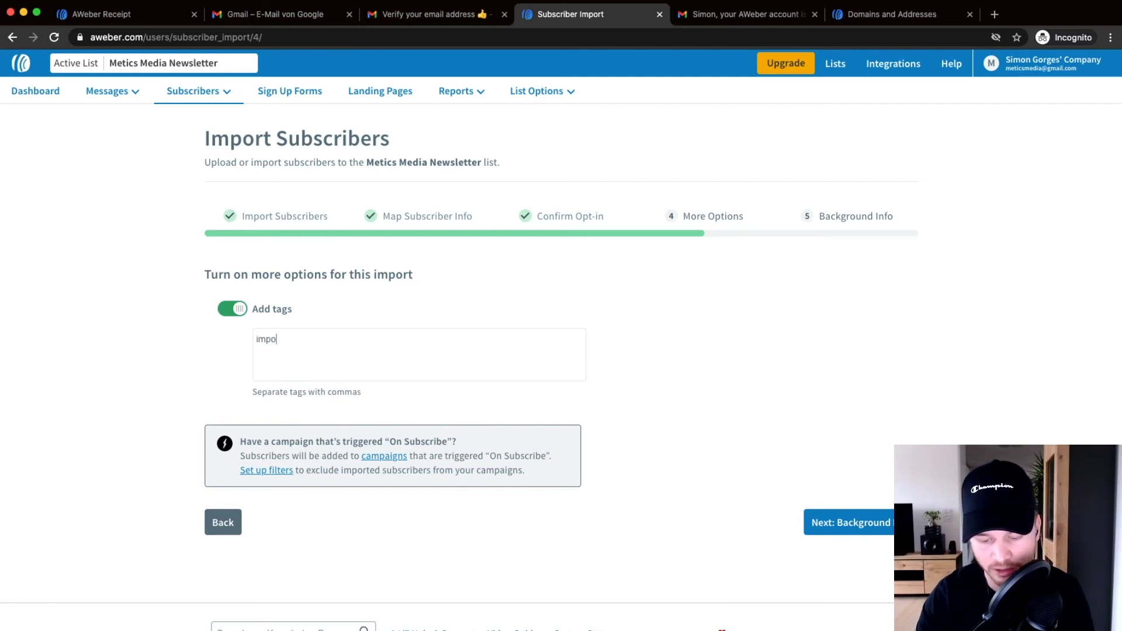
{"action": "type", "text": "rtws de"}
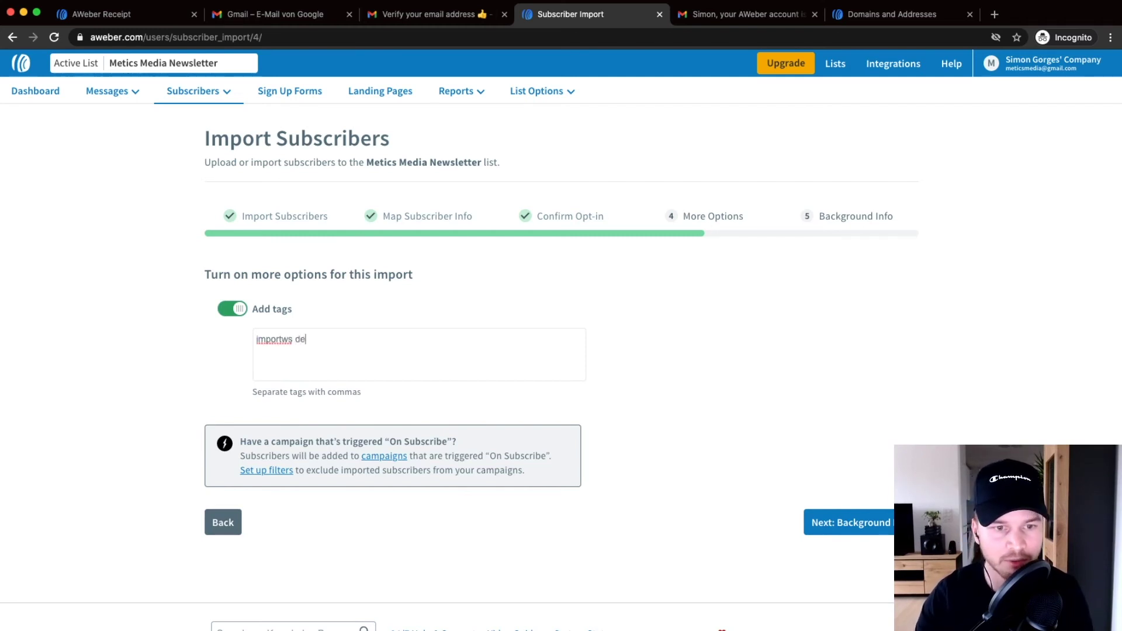
{"action": "key", "text": "BackSpace"}
{"action": "key", "text": "BackSpace"}
{"action": "key", "text": "BackSpace"}
{"action": "key", "text": "BackSpace"}
{"action": "key", "text": "BackSpace"}
{"action": "type", "text": "ed f"}
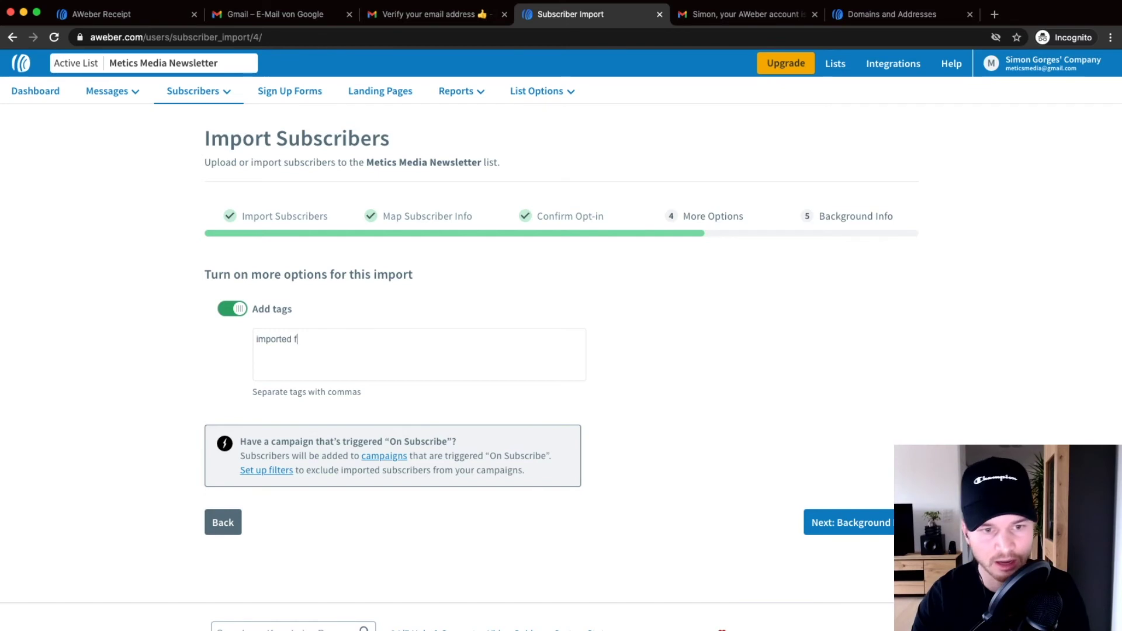
{"action": "type", "text": "rom mailchimp"}
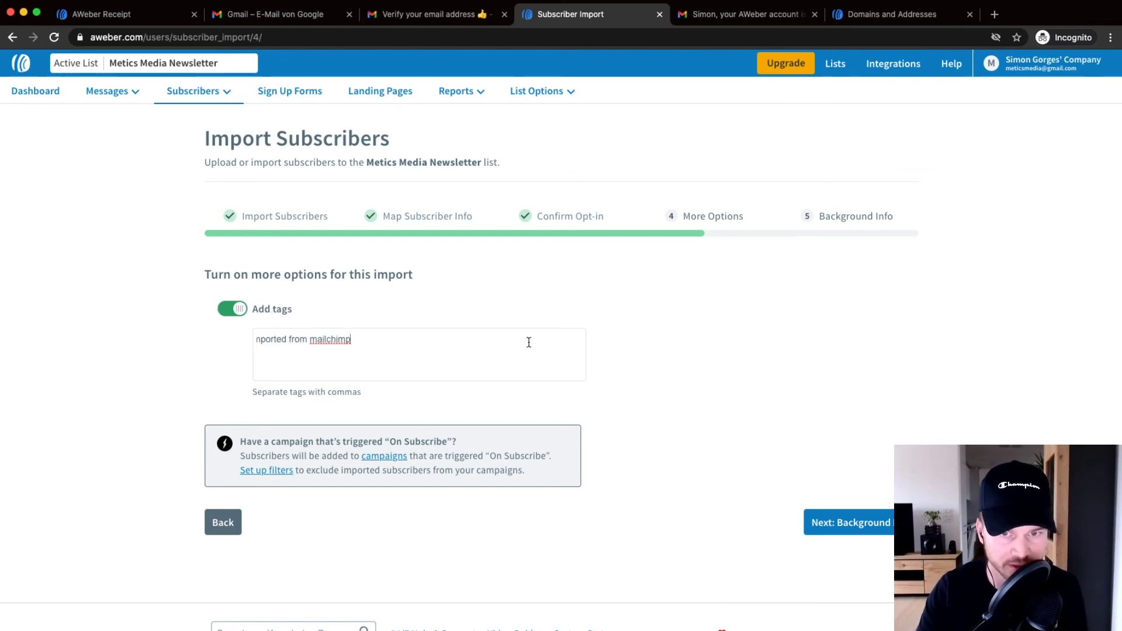
In Background Info, state the subscribers signed up on the website meticsmedia.com.
{"action": "left_click", "coordinate": [850, 522]}
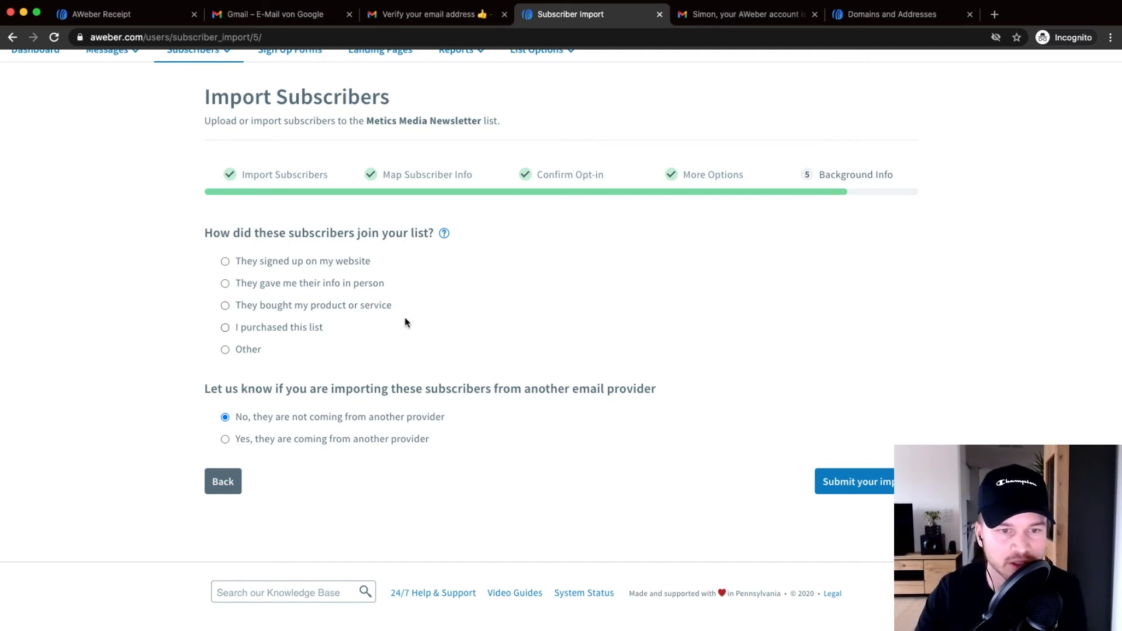
{"action": "left_click", "coordinate": [226, 261]}
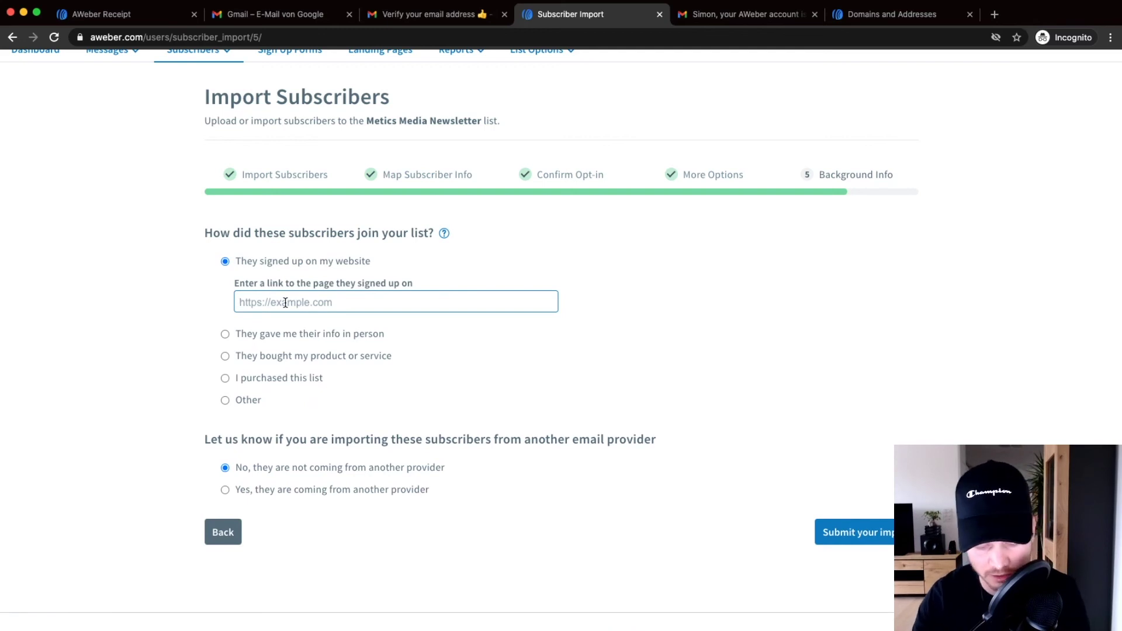
{"action": "type", "text": "metic"}
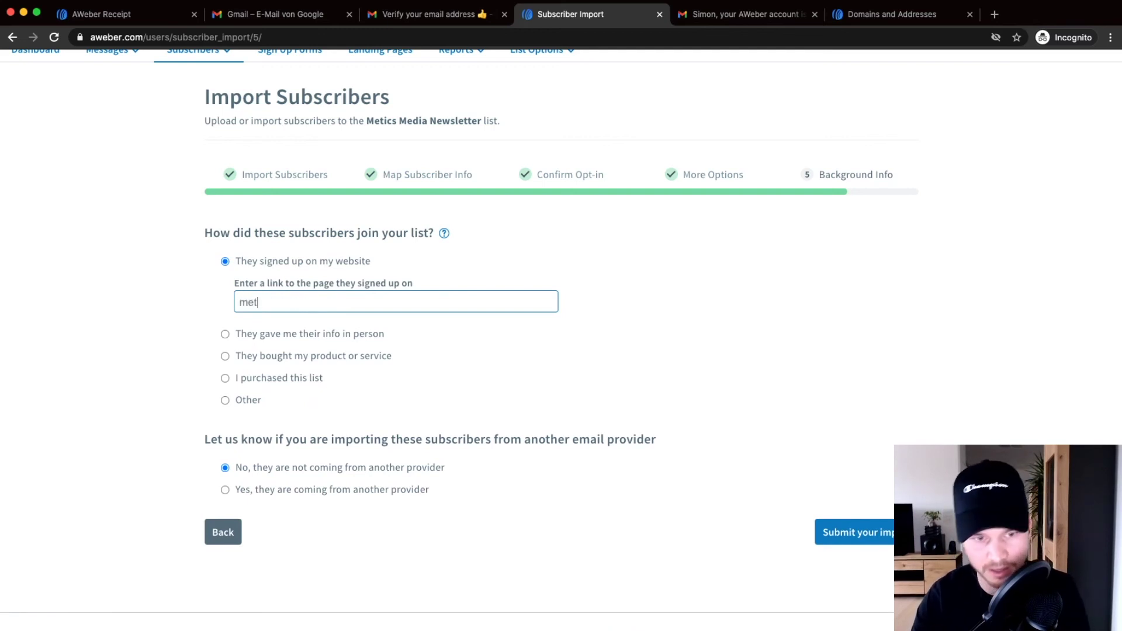
{"action": "key", "text": "BackSpace"}
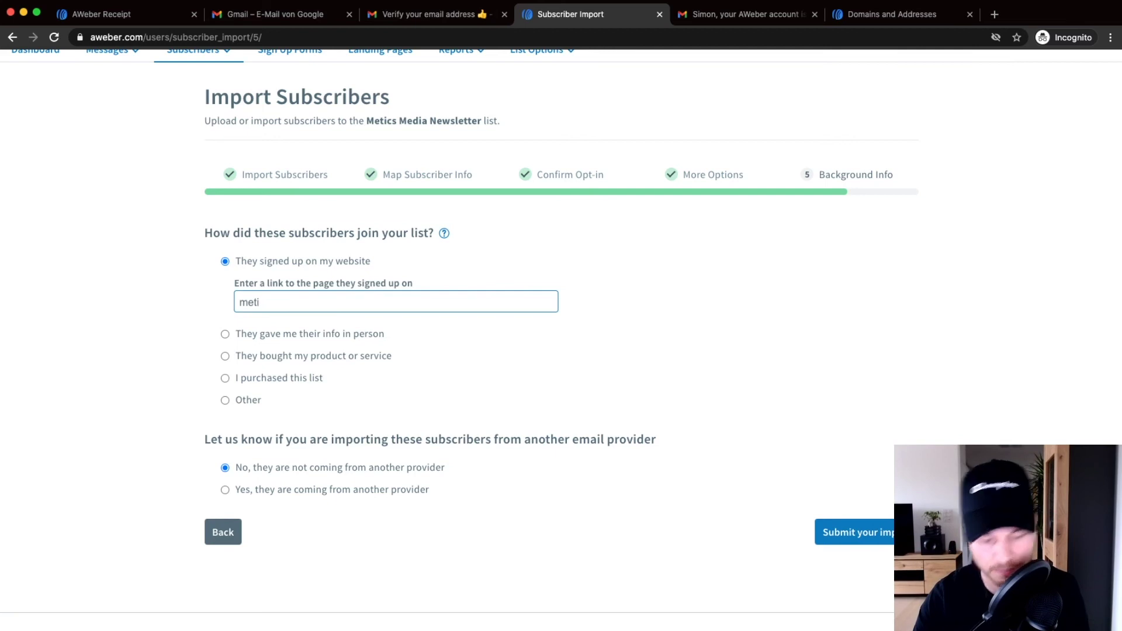
{"action": "type", "text": "csmedia.com"}
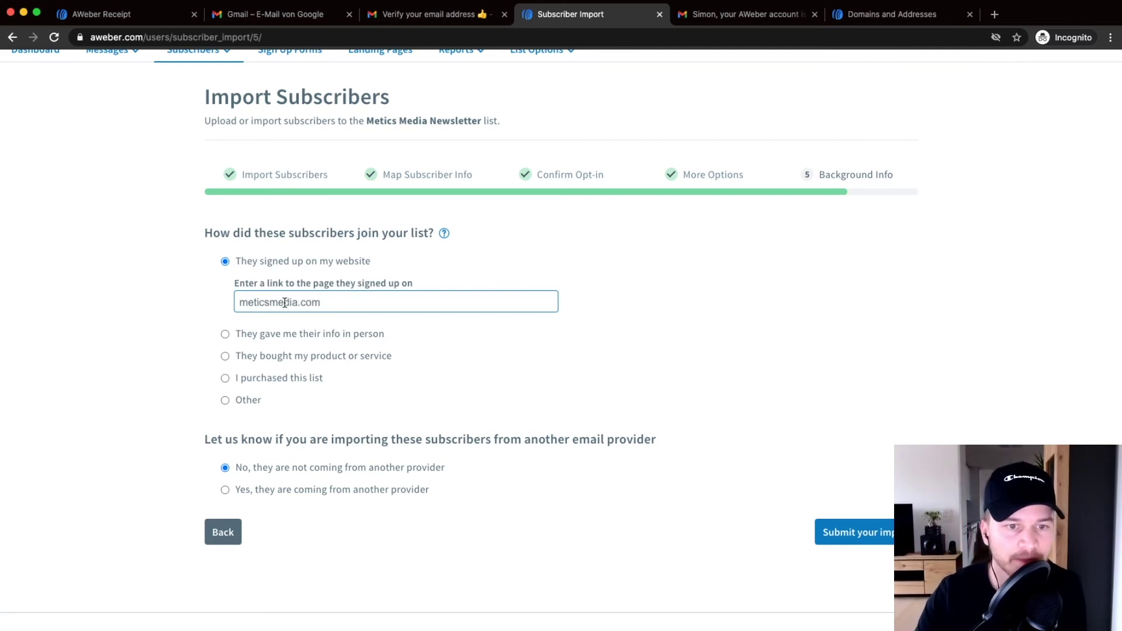
{"action": "left_click", "coordinate": [127, 362]}
{"action": "scroll", "coordinate": [237, 415], "scroll_direction": "down", "scroll_amount": 2}
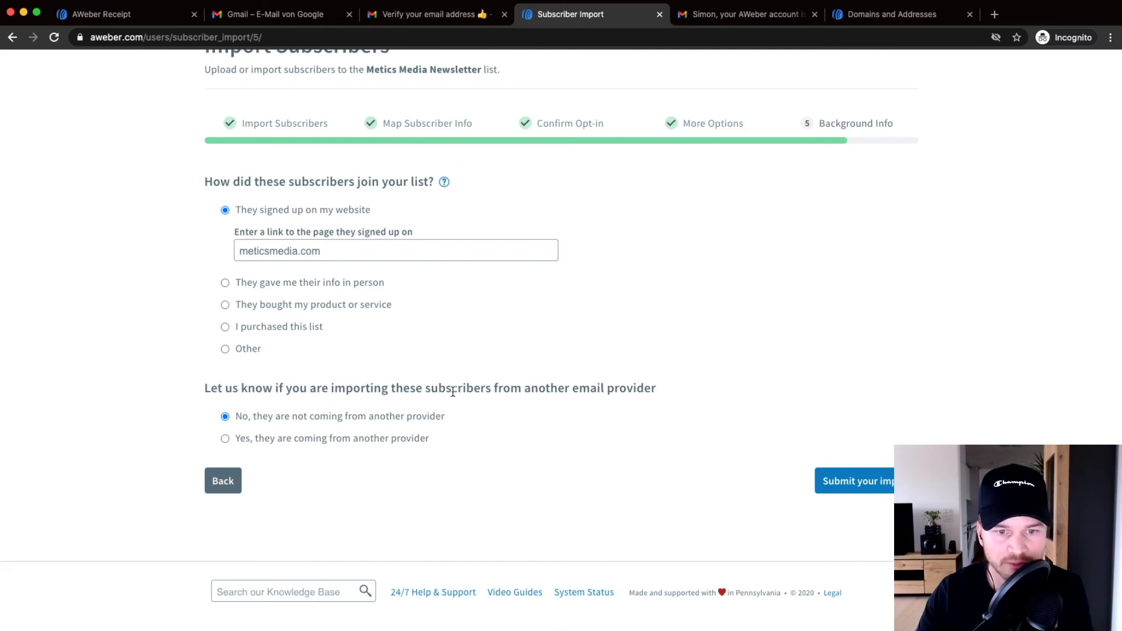
Indicate the subscribers came from Mailchimp and submit the import.
{"action": "left_click", "coordinate": [226, 441]}
{"action": "left_click", "coordinate": [364, 434]}
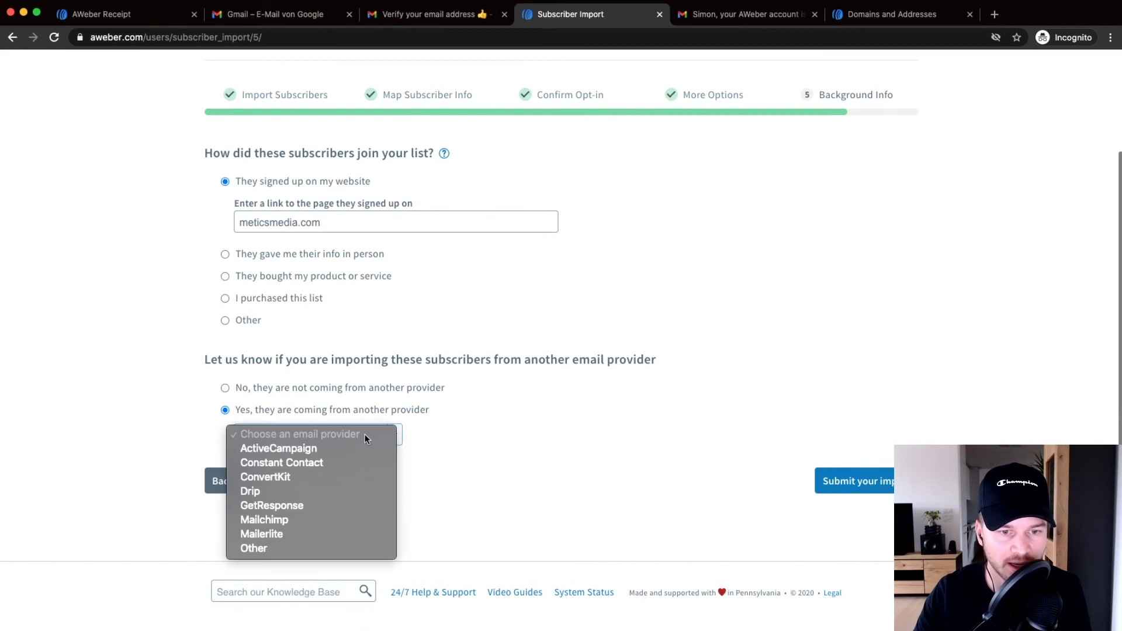
{"action": "left_click", "coordinate": [302, 518]}
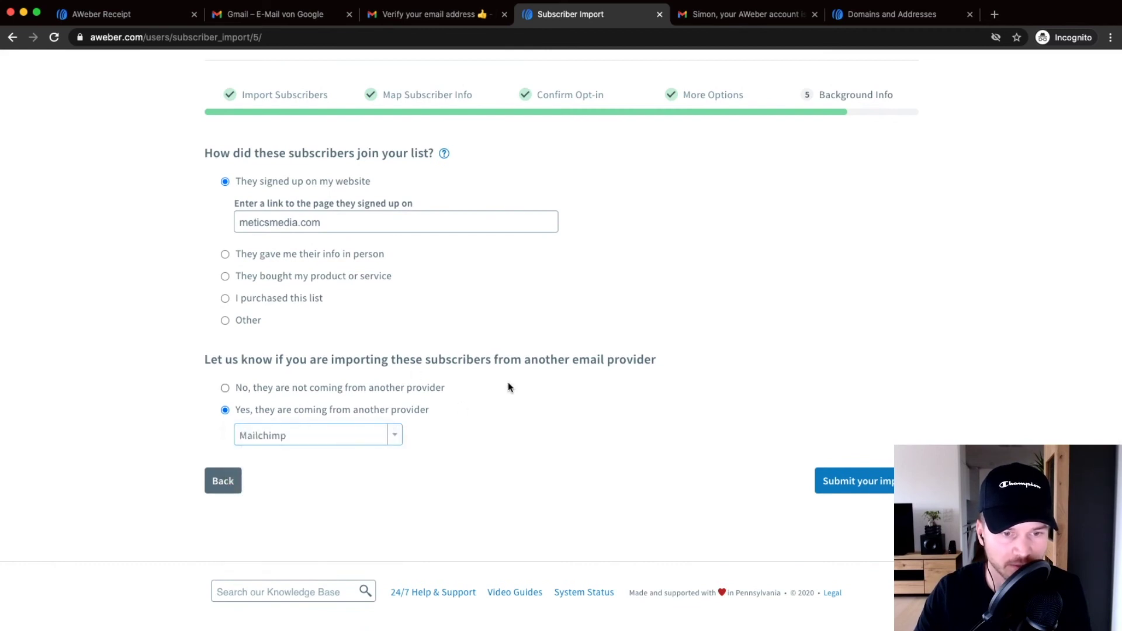
{"action": "left_click", "coordinate": [857, 476]}
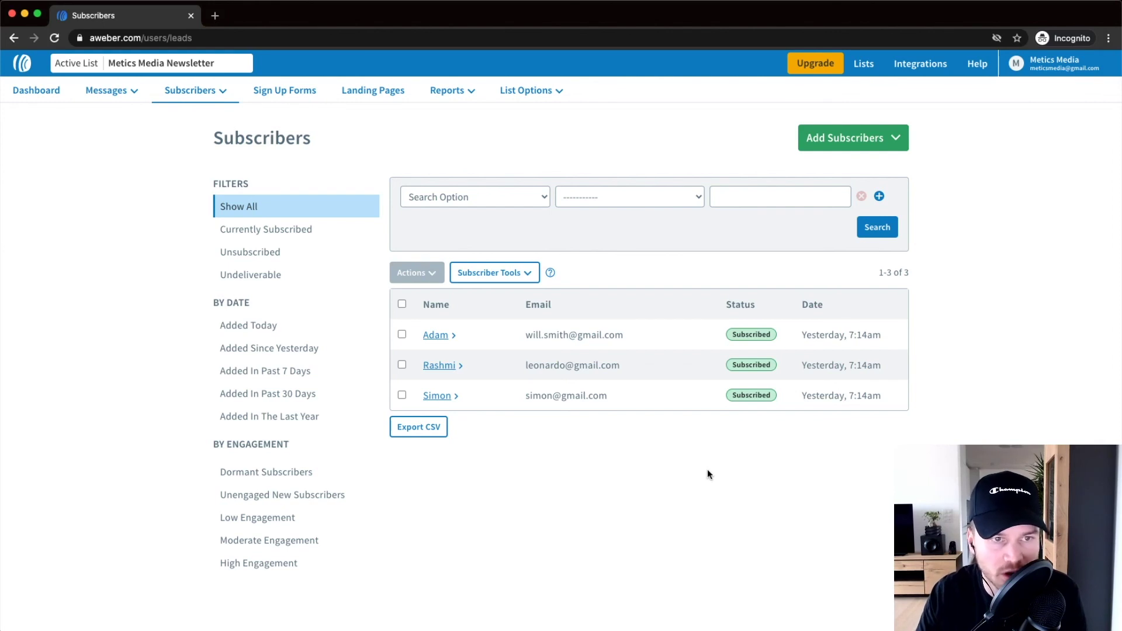
Reload the Subscribers page to show the three imported Metics Media Newsletter contacts.
{"action": "mouse_move", "coordinate": [204, 93]}
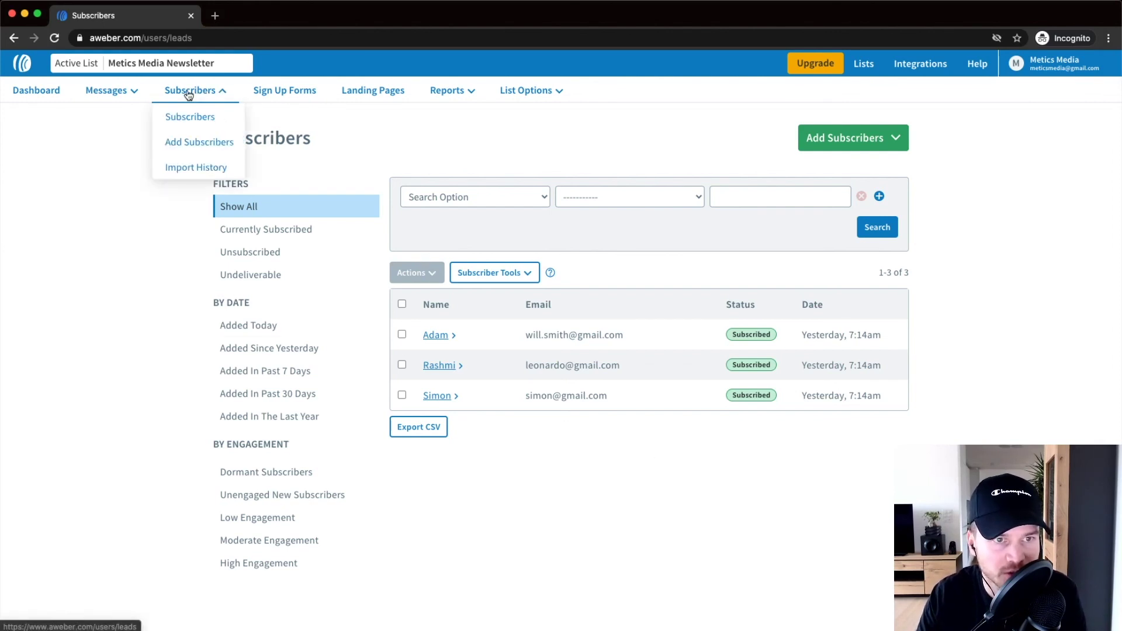
{"action": "left_click", "coordinate": [178, 116]}
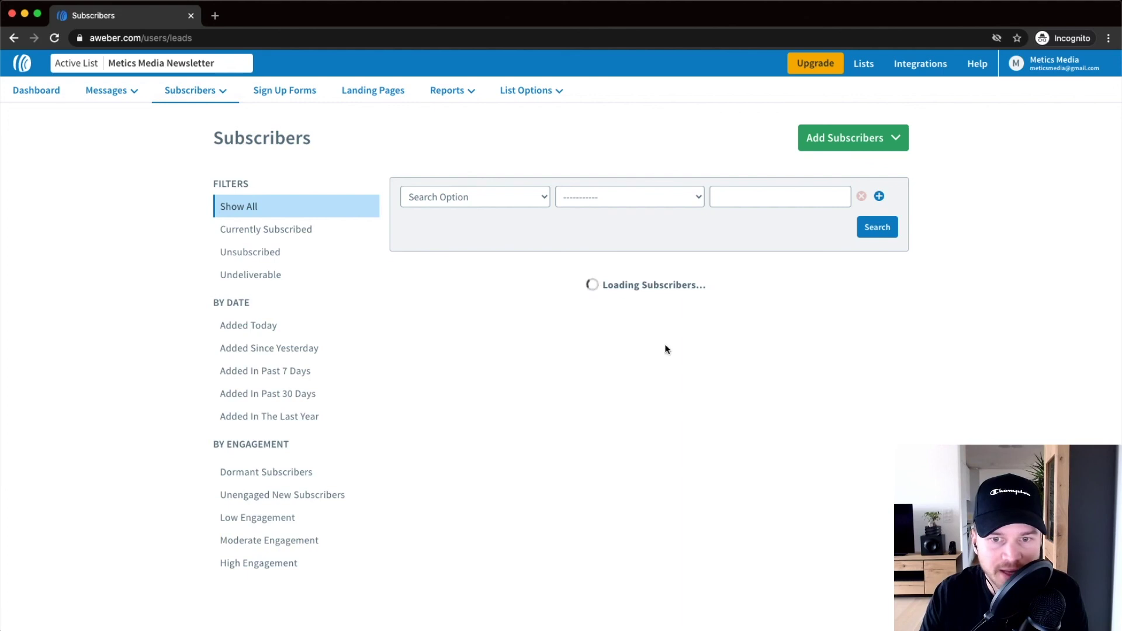